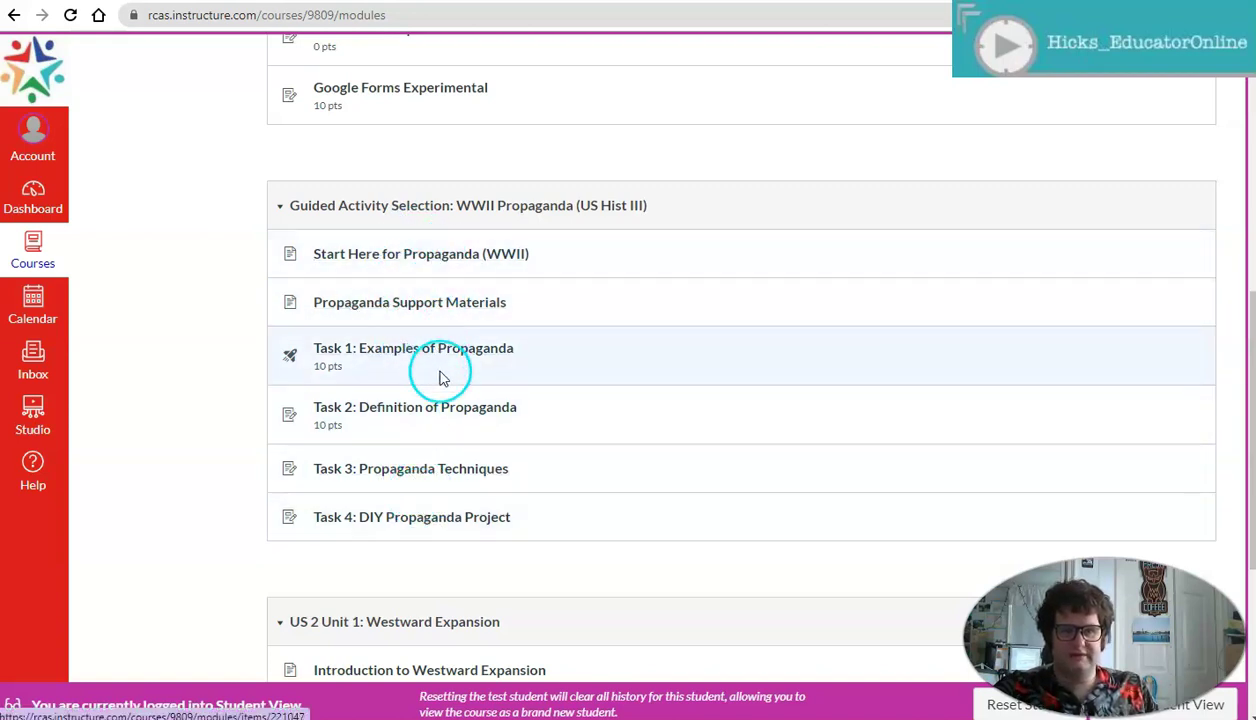
Open the assignment Task 2: Definition of Propaganda from the WWII Propaganda (US Hist III) guided activity module.
scroll(490, 500, up, 1)
scroll(490, 500, up, 3)
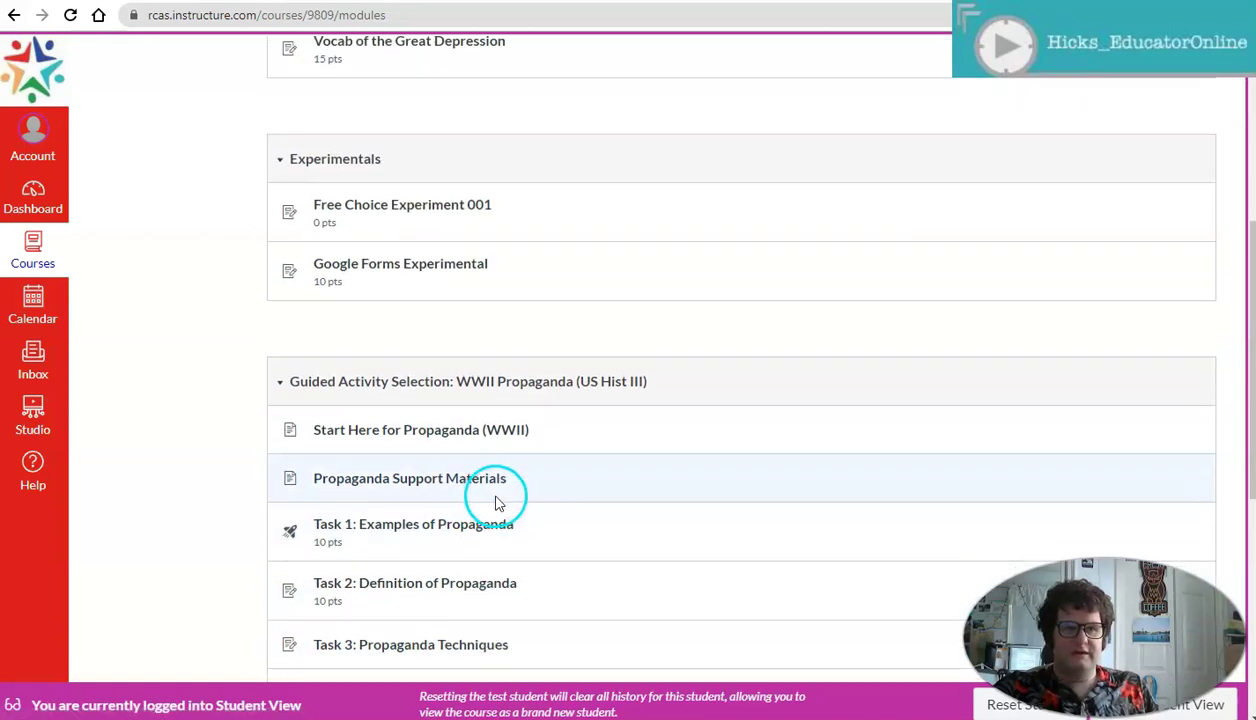
scroll(495, 505, down, 2)
scroll(490, 470, down, 3)
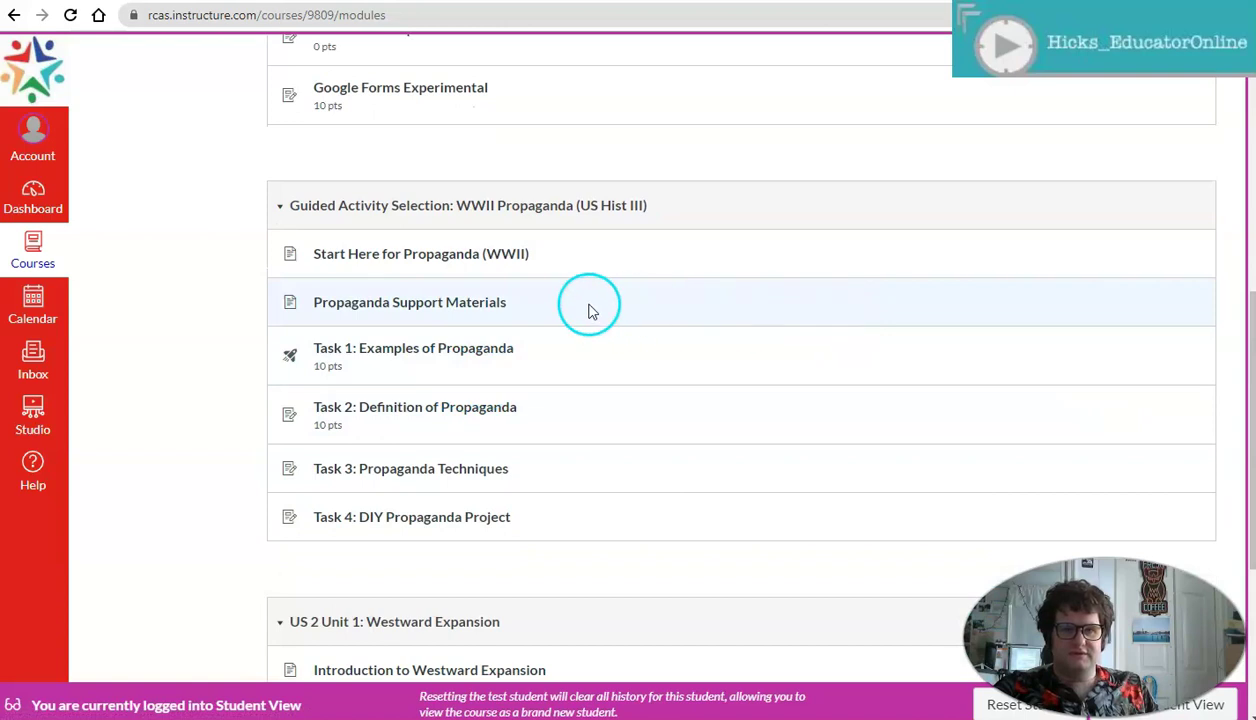
click(631, 313)
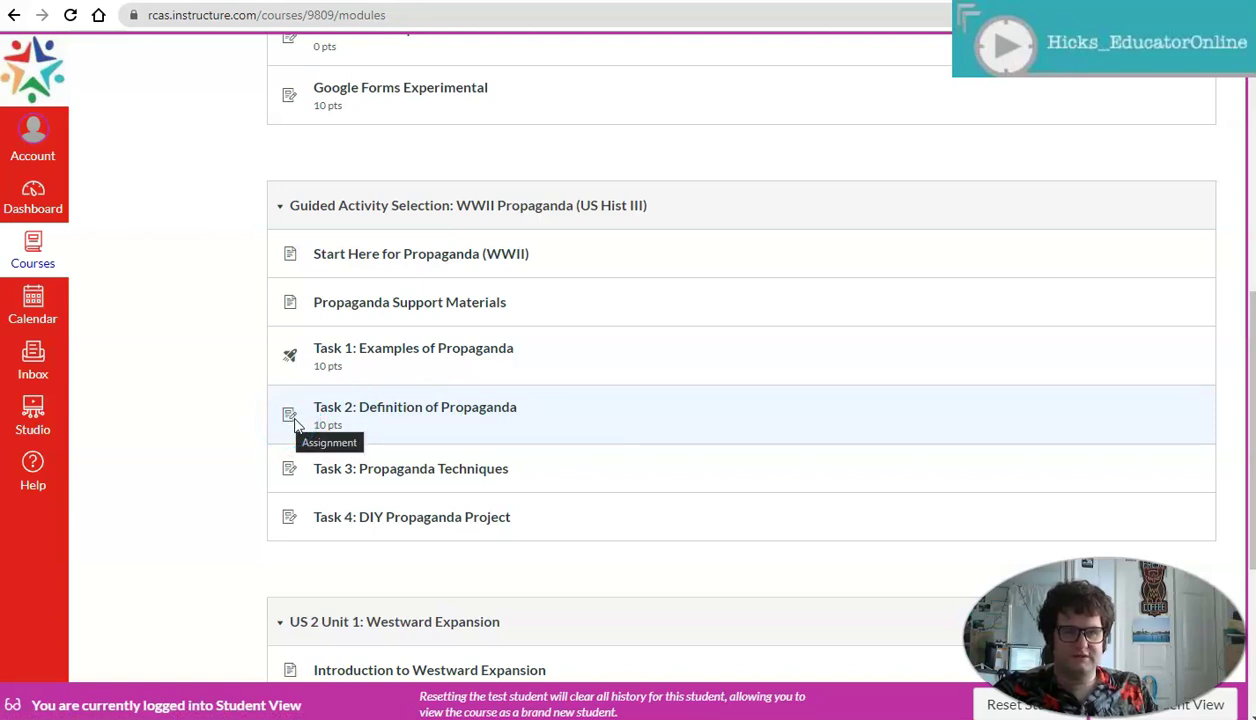
click(457, 410)
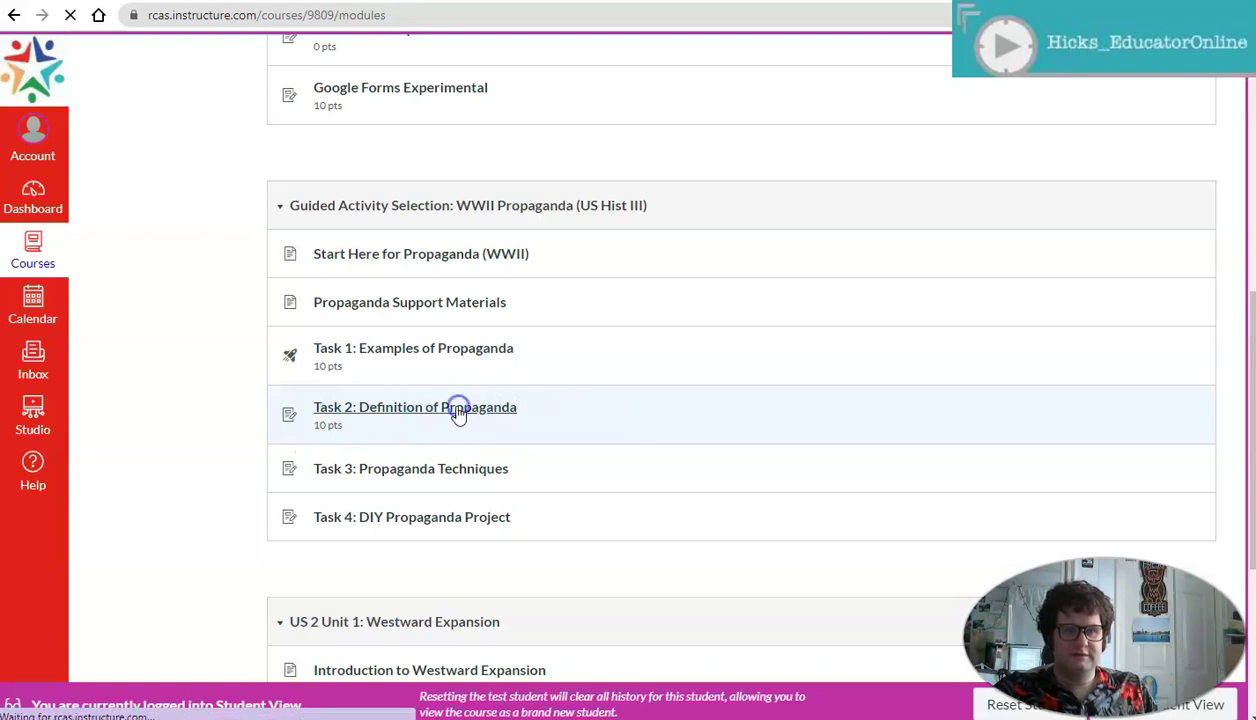
click(399, 408)
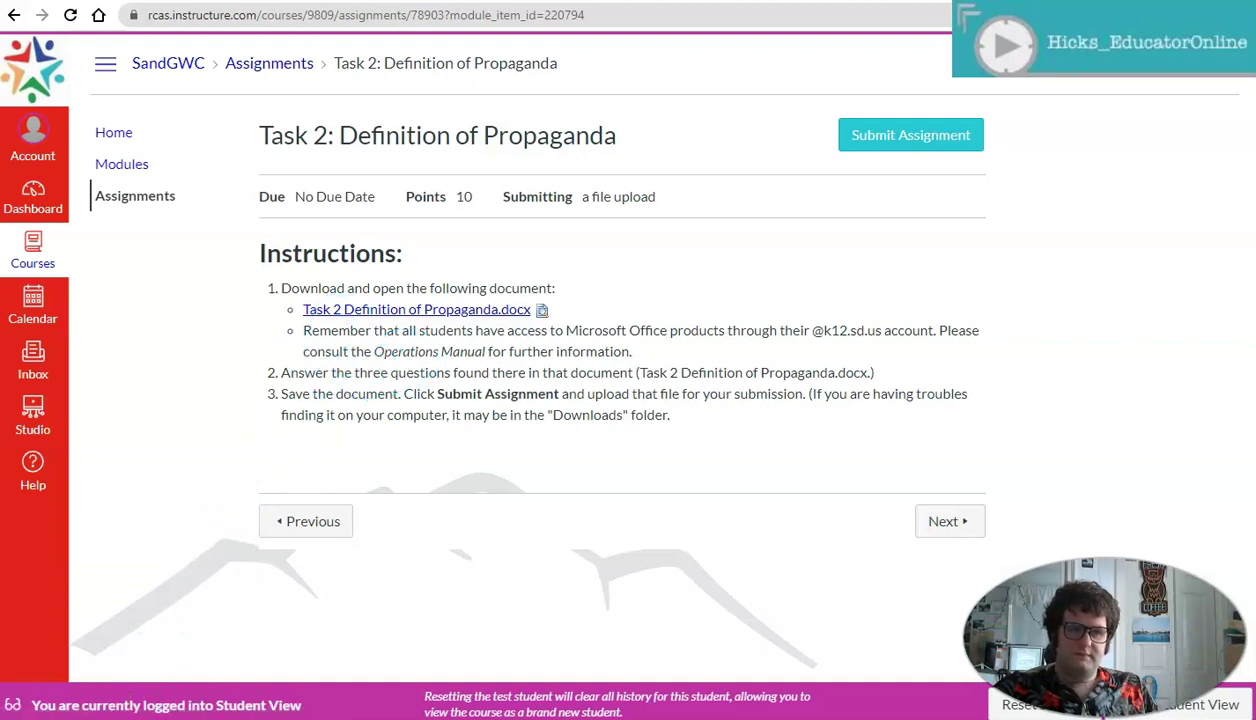
Download Task 2 Definition of Propaganda.docx from the instructions and open it in Word with editing enabled.
click(401, 311)
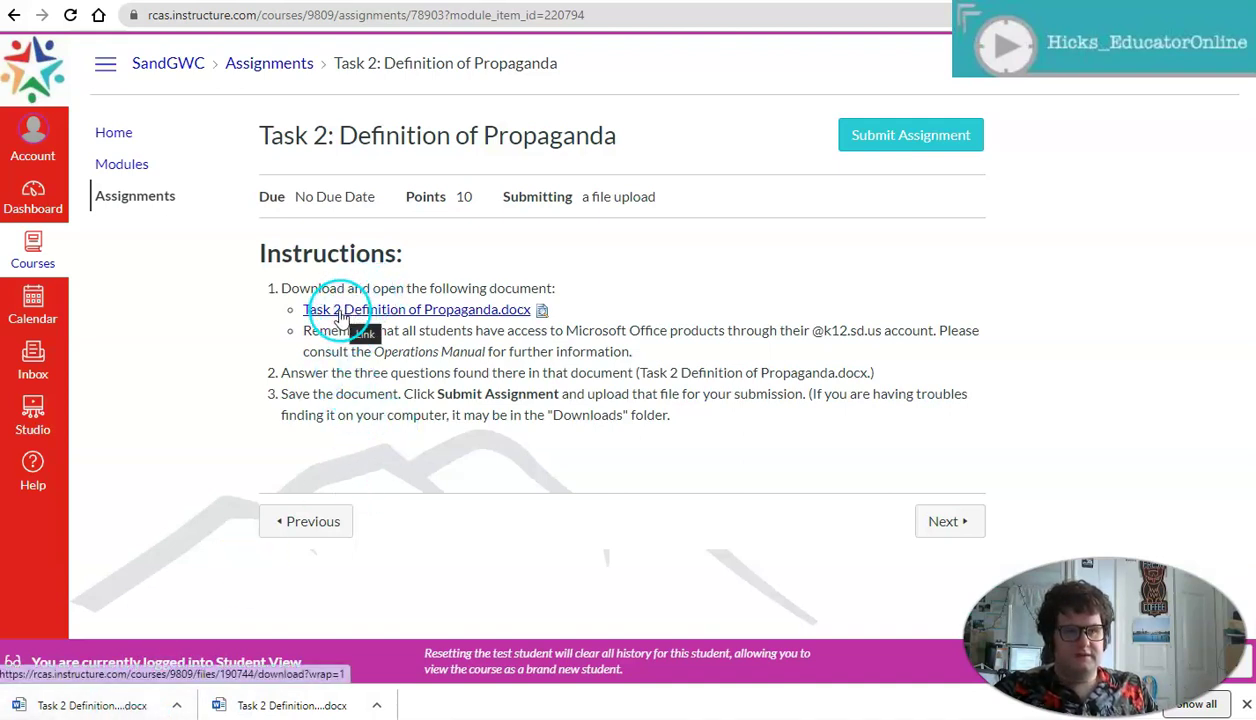
click(133, 706)
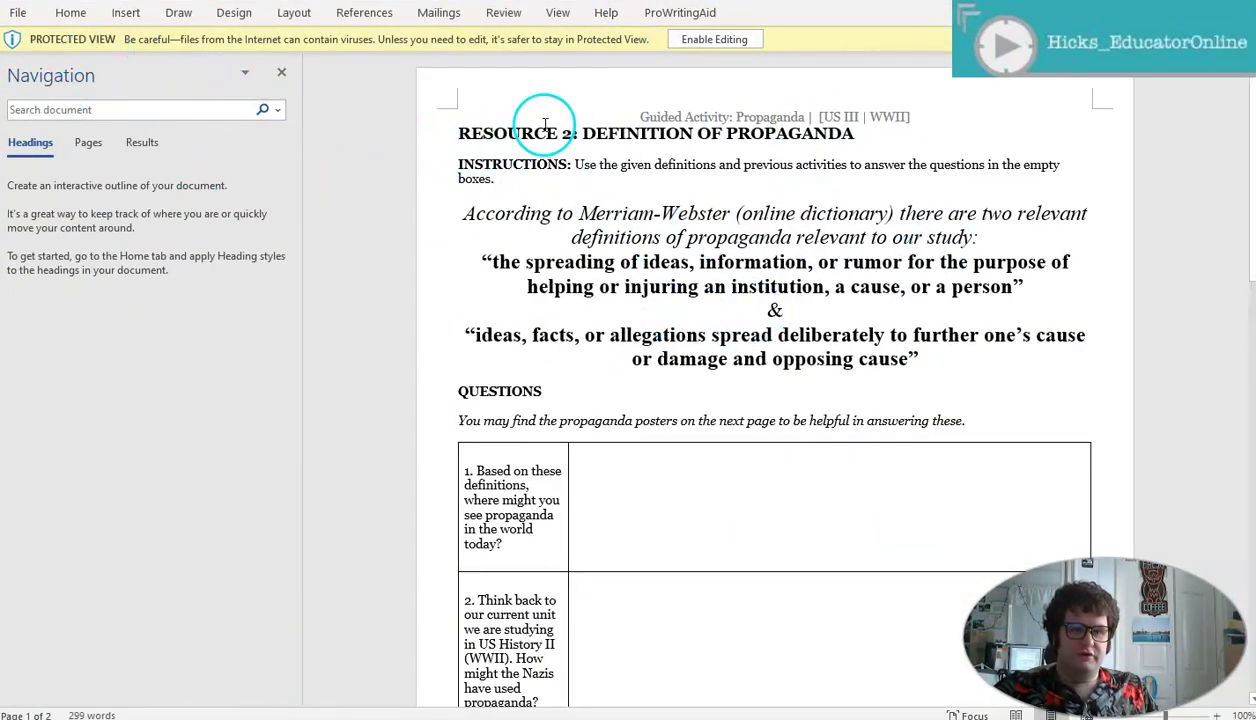
click(742, 41)
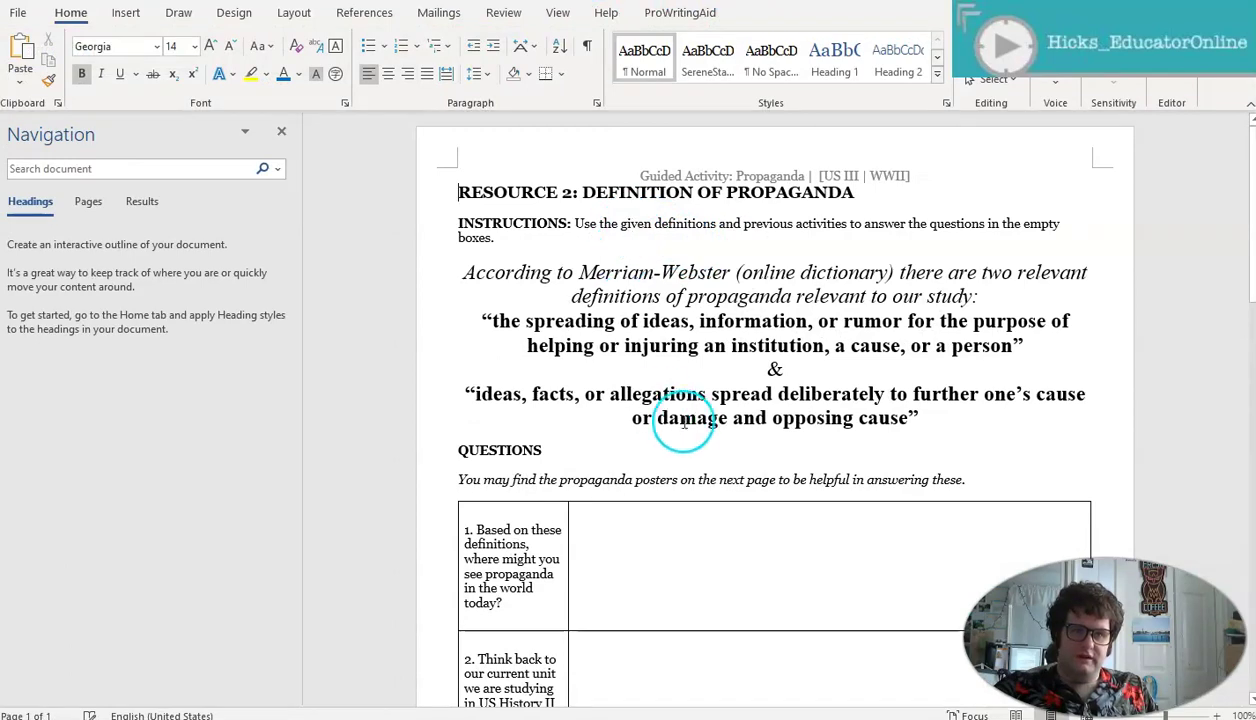
Close the Navigation pane and look over the document's question table and supporting propaganda posters.
scroll(681, 418, down, 2)
click(280, 135)
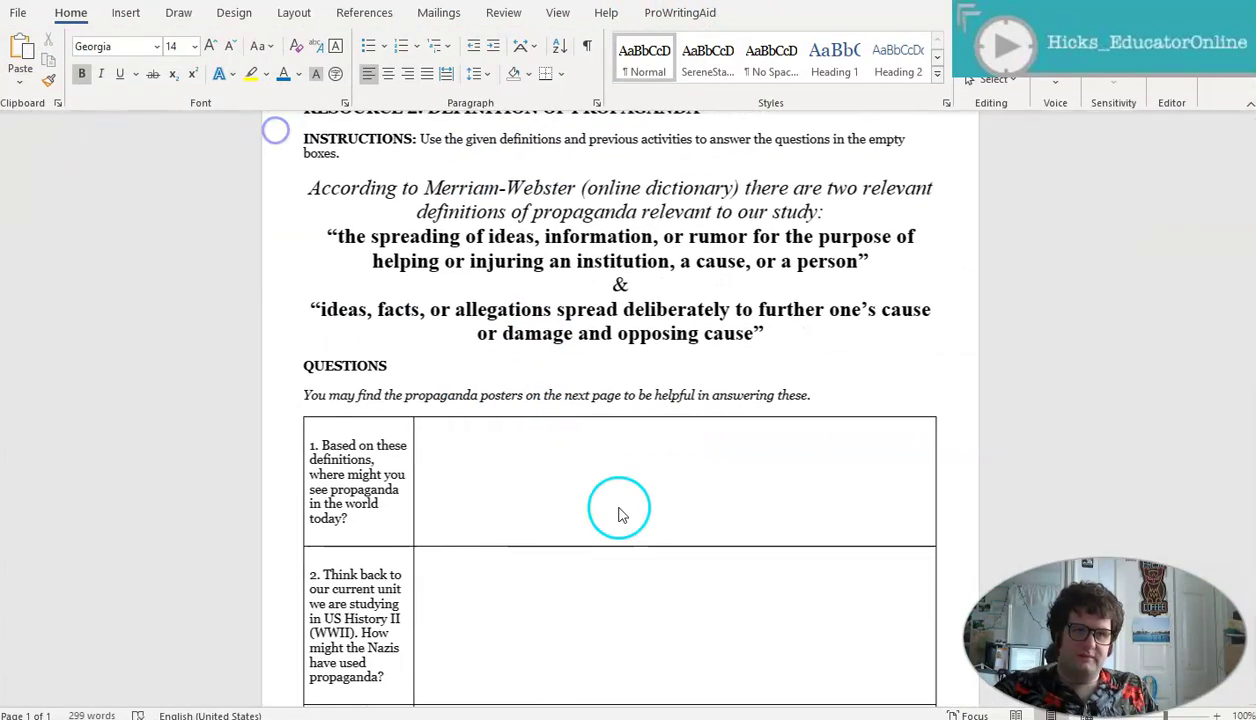
click(524, 451)
scroll(527, 454, down, 6)
scroll(527, 454, down, 8)
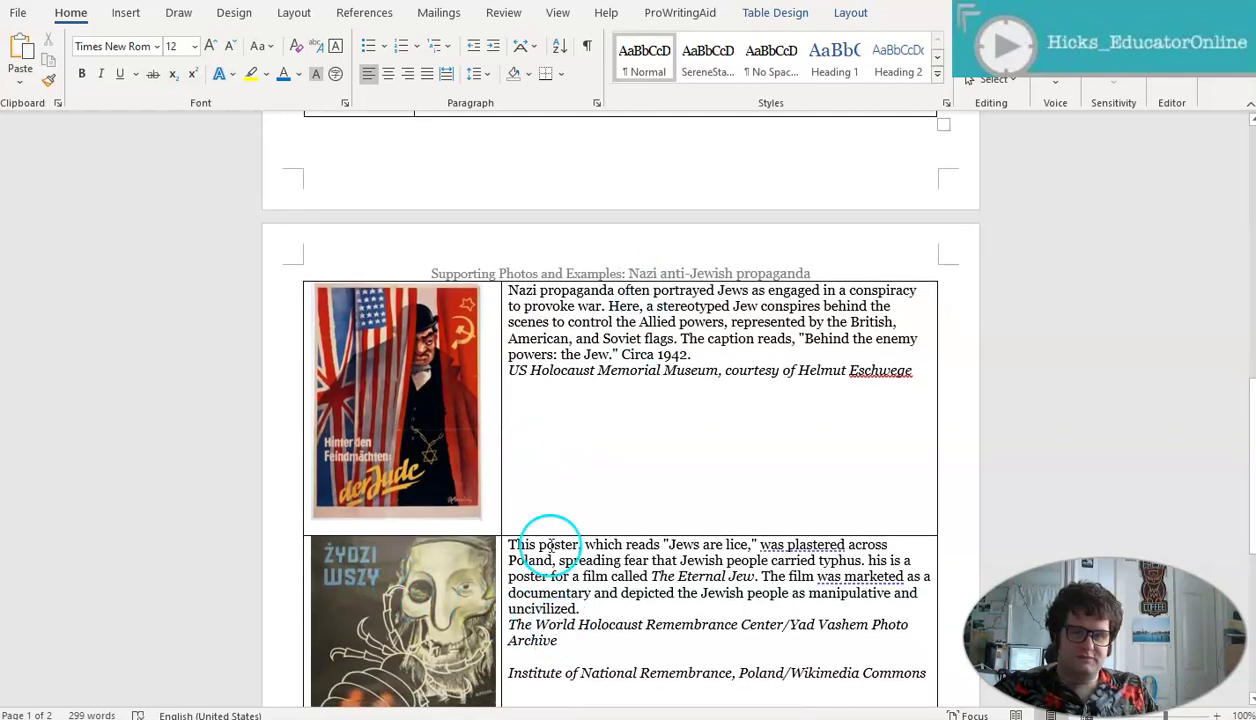
scroll(541, 527, down, 8)
scroll(560, 520, up, 20)
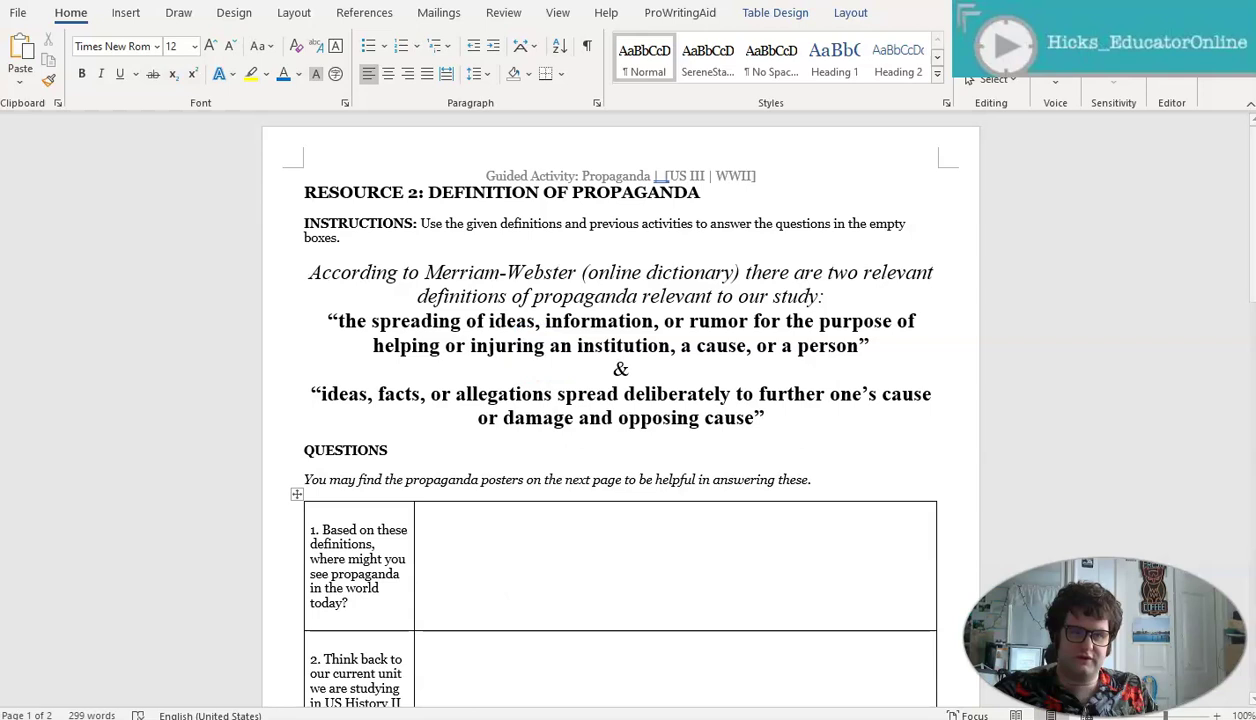
scroll(497, 453, down, 1)
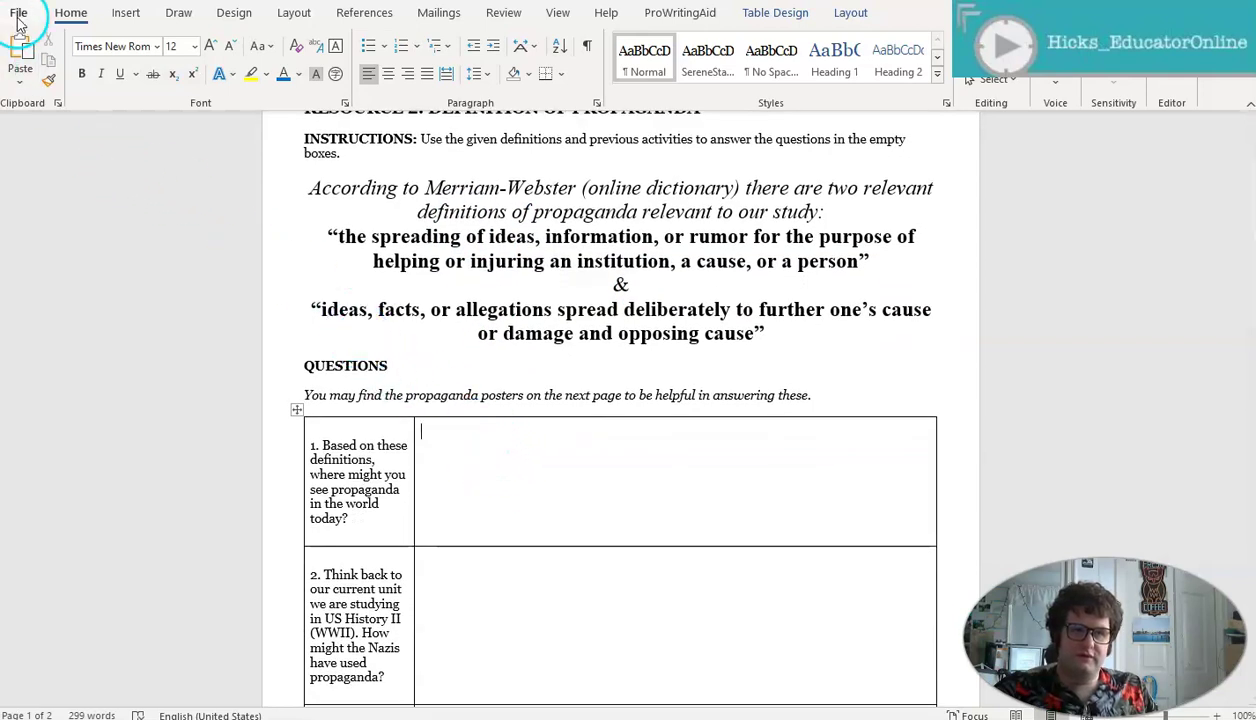
Save a copy of the document in Downloads as "Task 2 Definition of Propaganda_" followed by the student's last name.
click(18, 13)
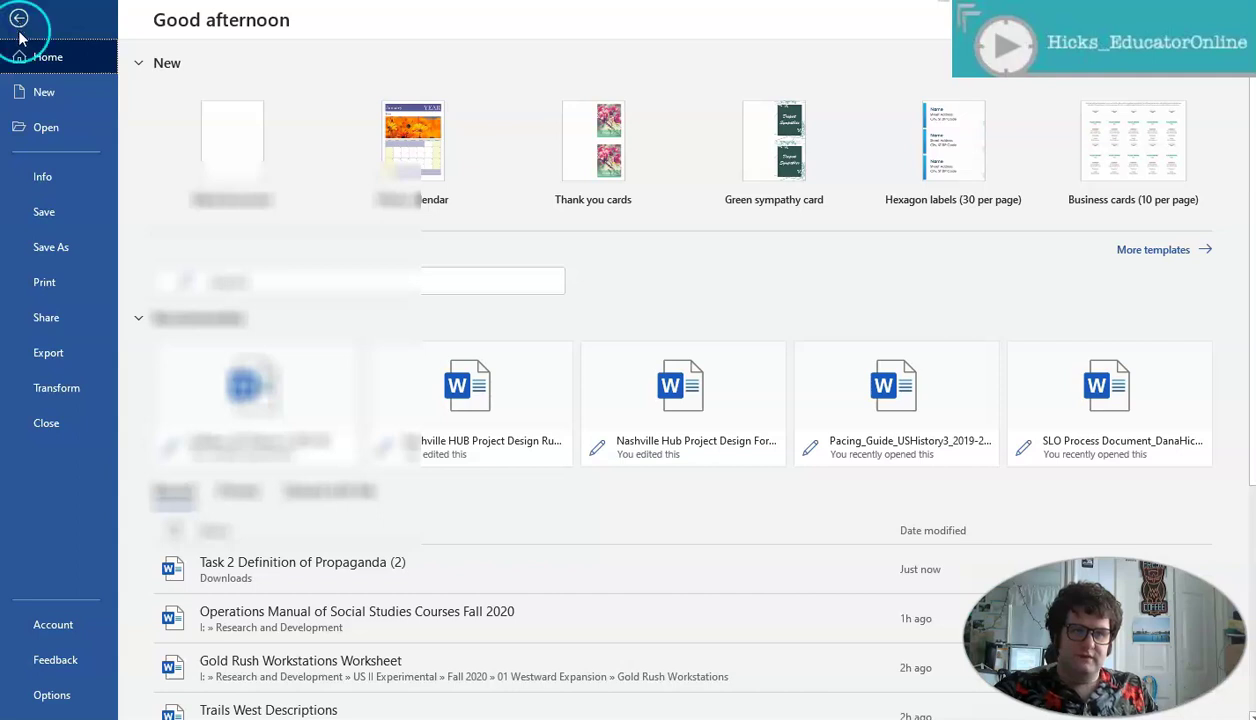
click(66, 242)
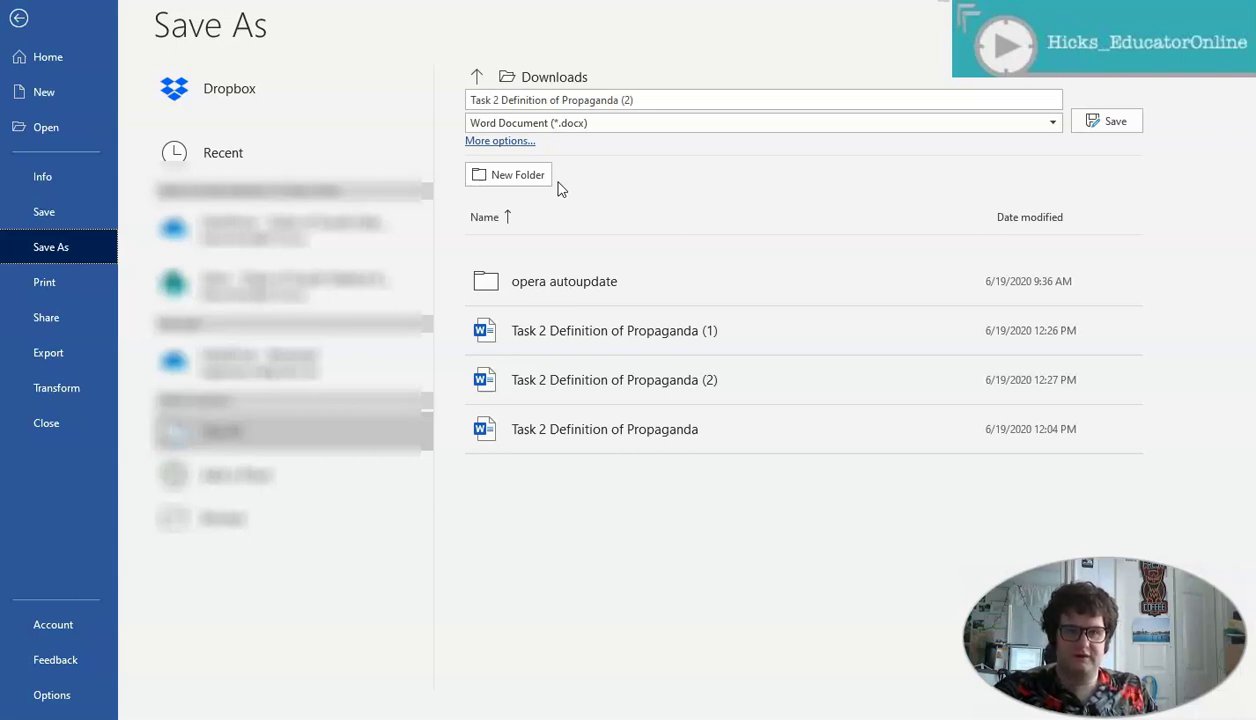
click(628, 102)
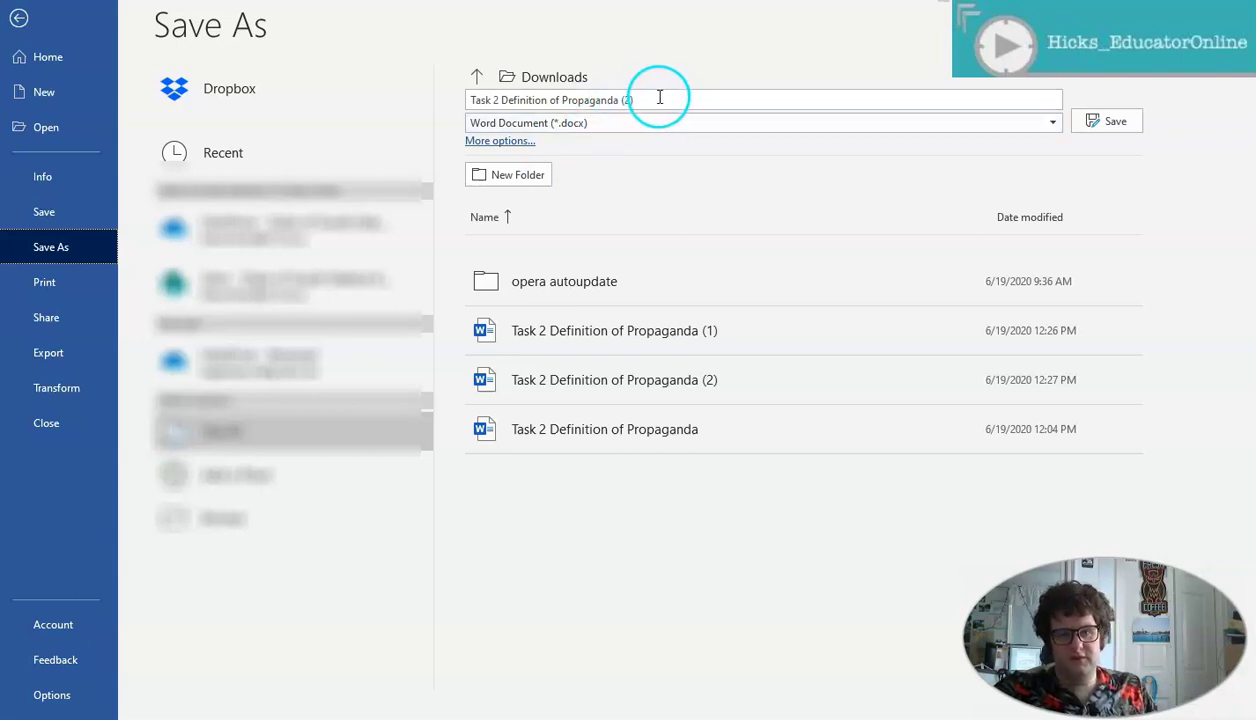
double_click(652, 98)
click(652, 98)
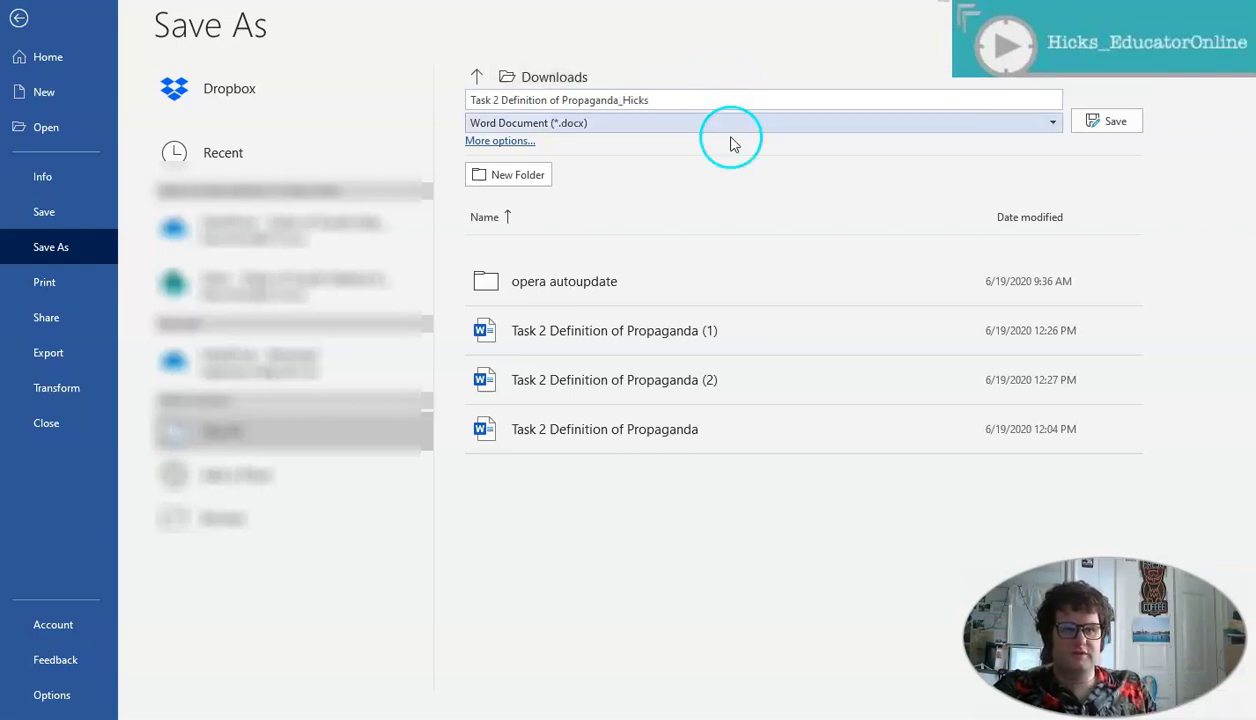
click(1118, 122)
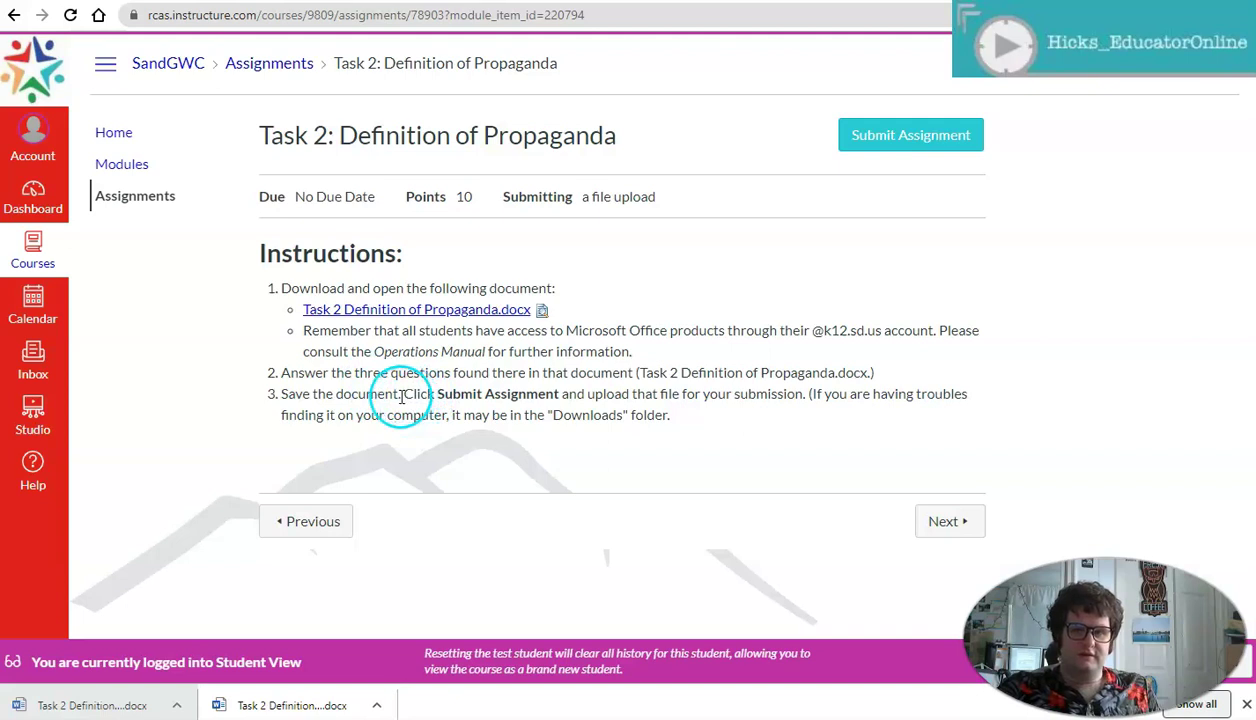
Back in Canvas, start a file upload submission for the Task 2 assignment and begin choosing the file.
click(899, 136)
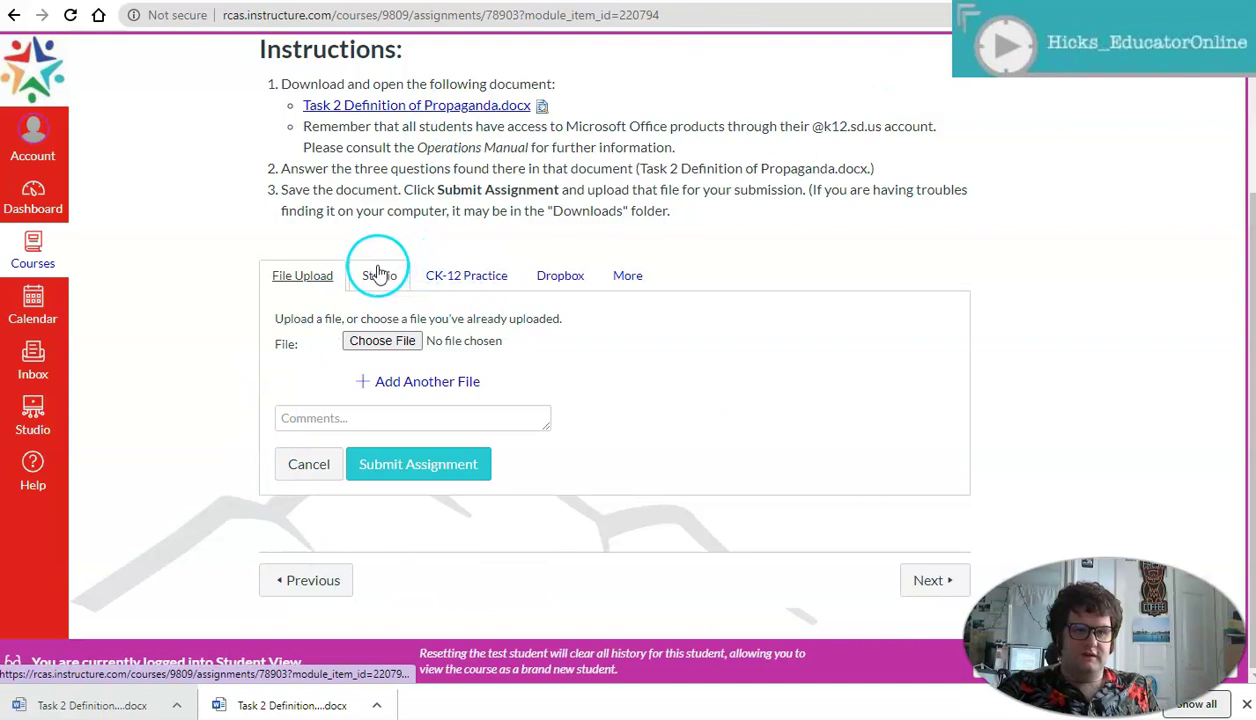
scroll(418, 244, up, 2)
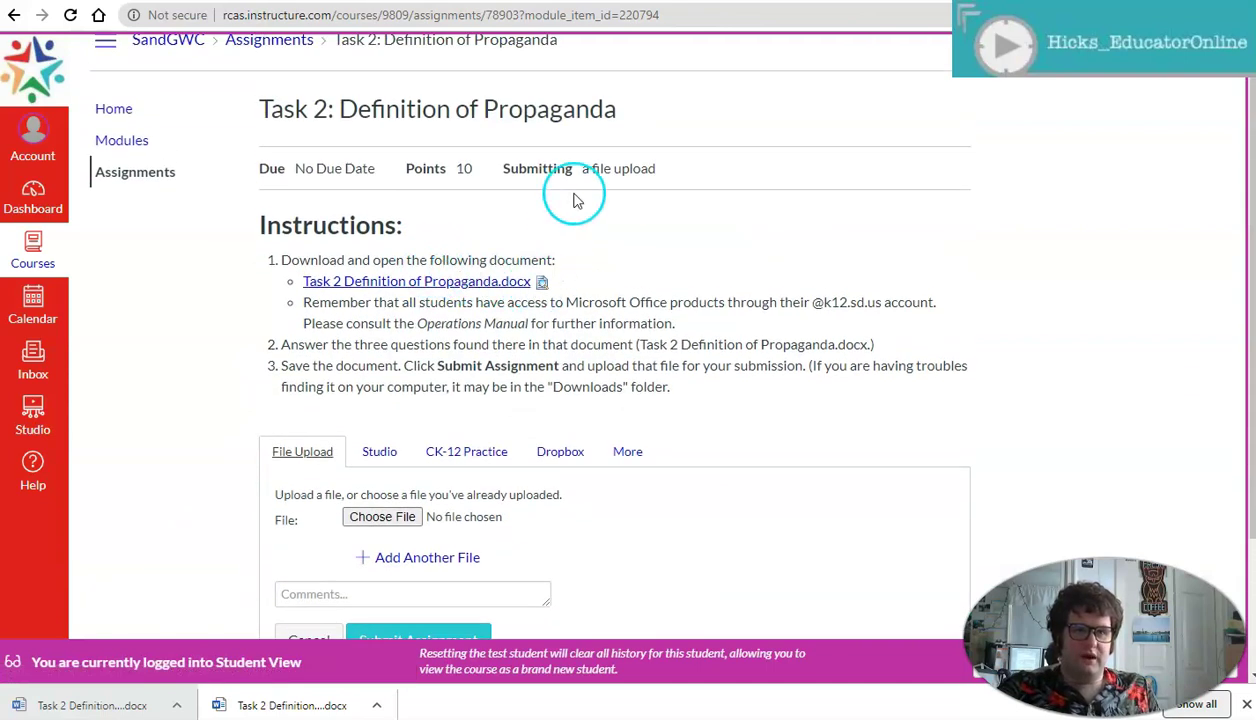
scroll(590, 170, down, 1)
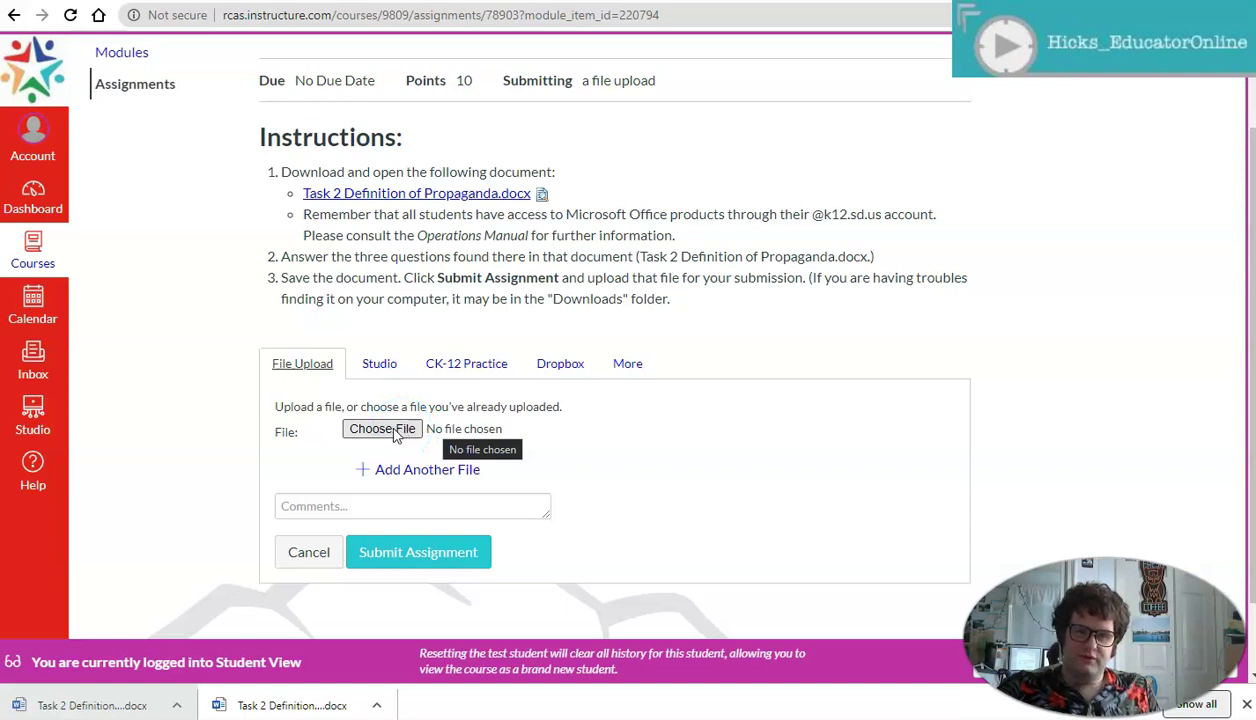
click(393, 437)
click(397, 558)
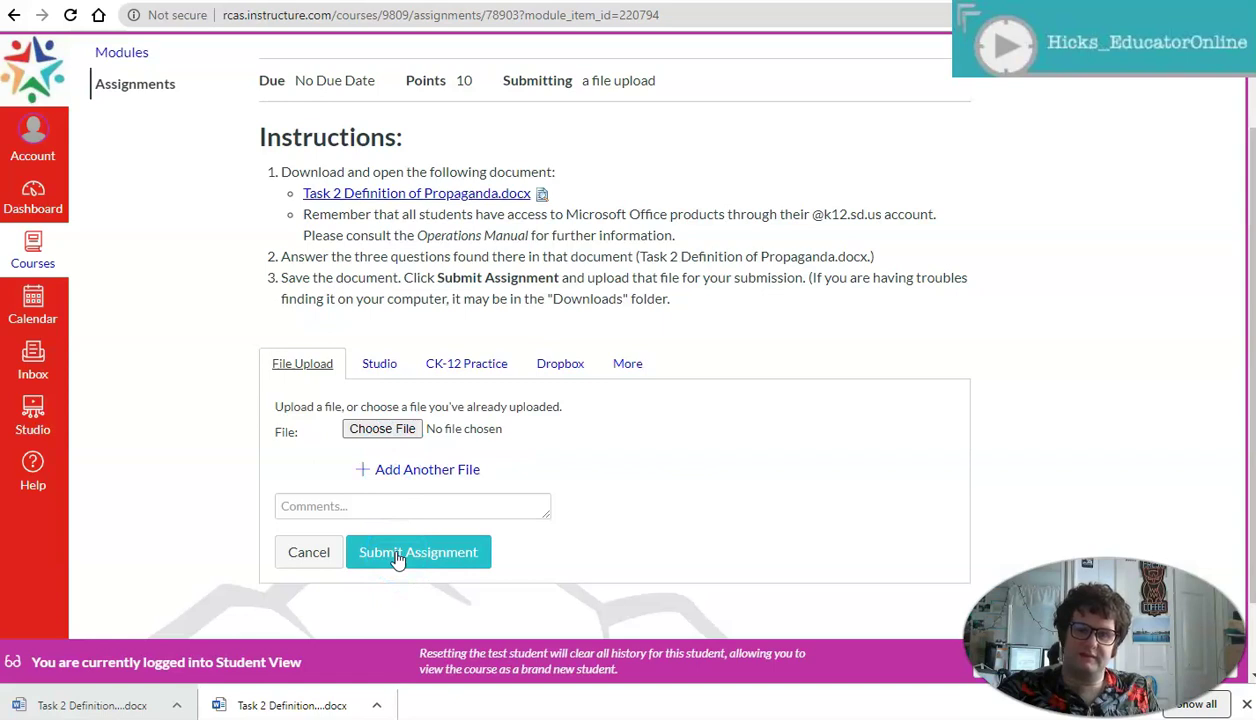
click(407, 412)
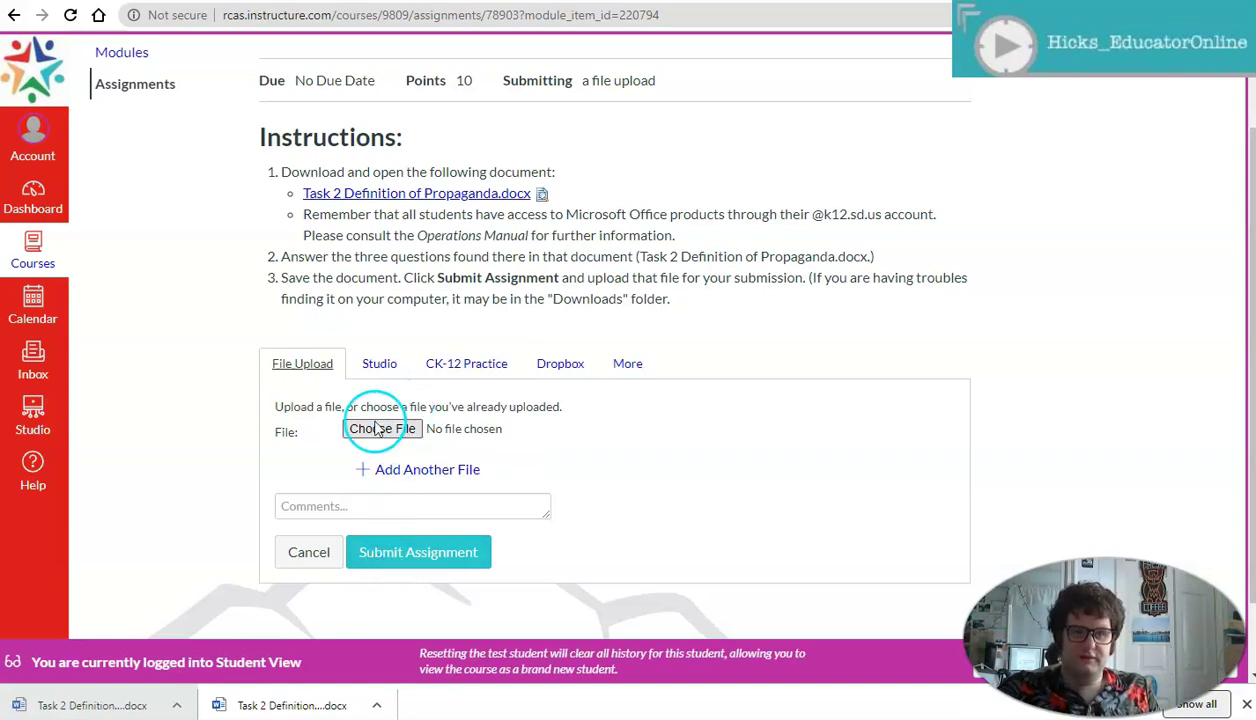